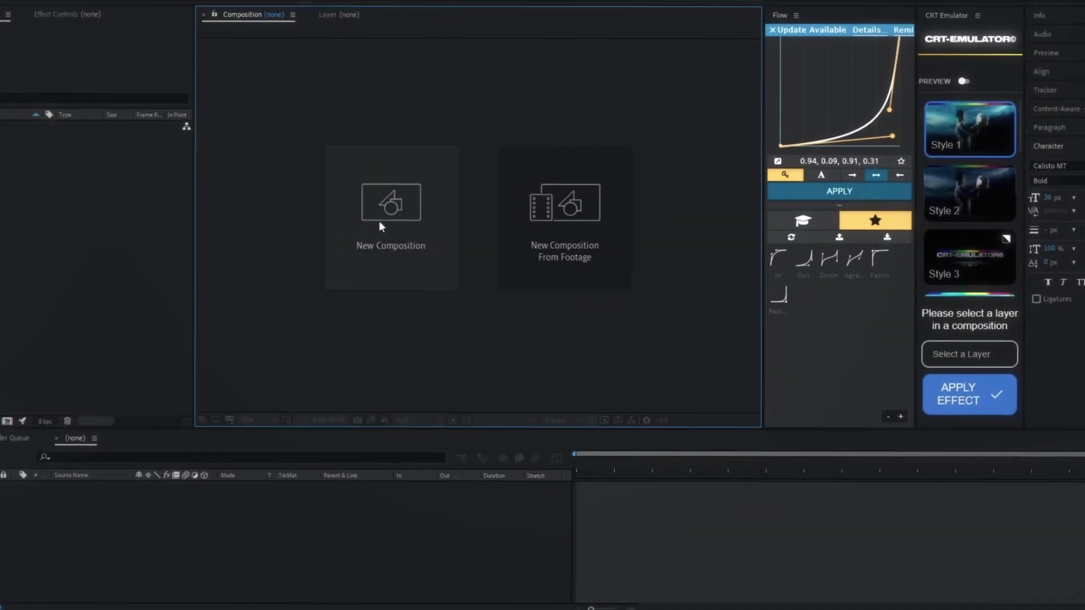
Step: Set the new composition to 1080 × 1250 at 60 fps, checking the advanced settings
left_click(366, 221)
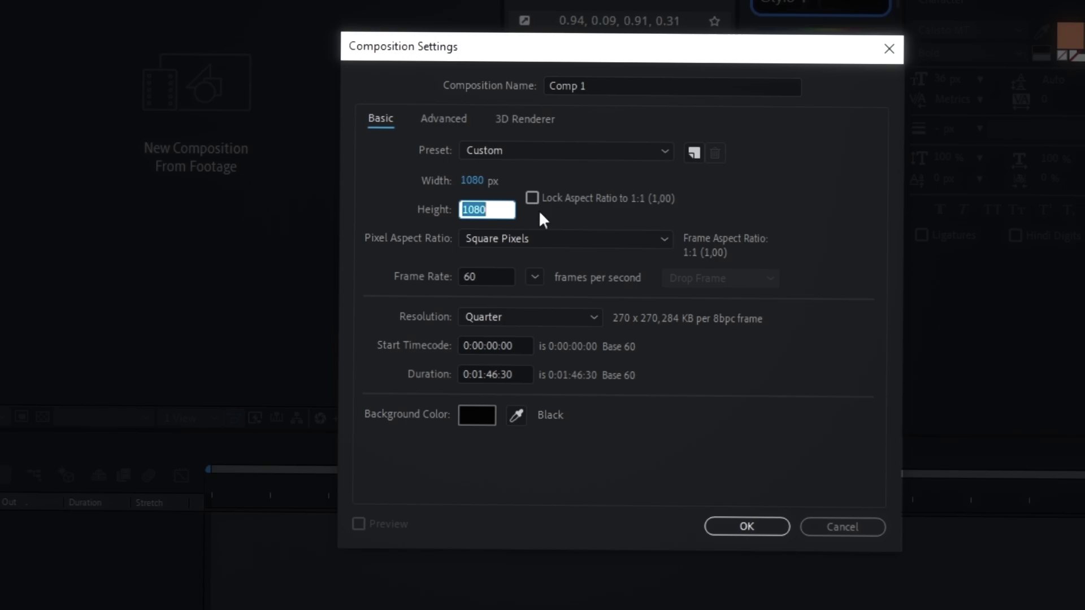
type("1250")
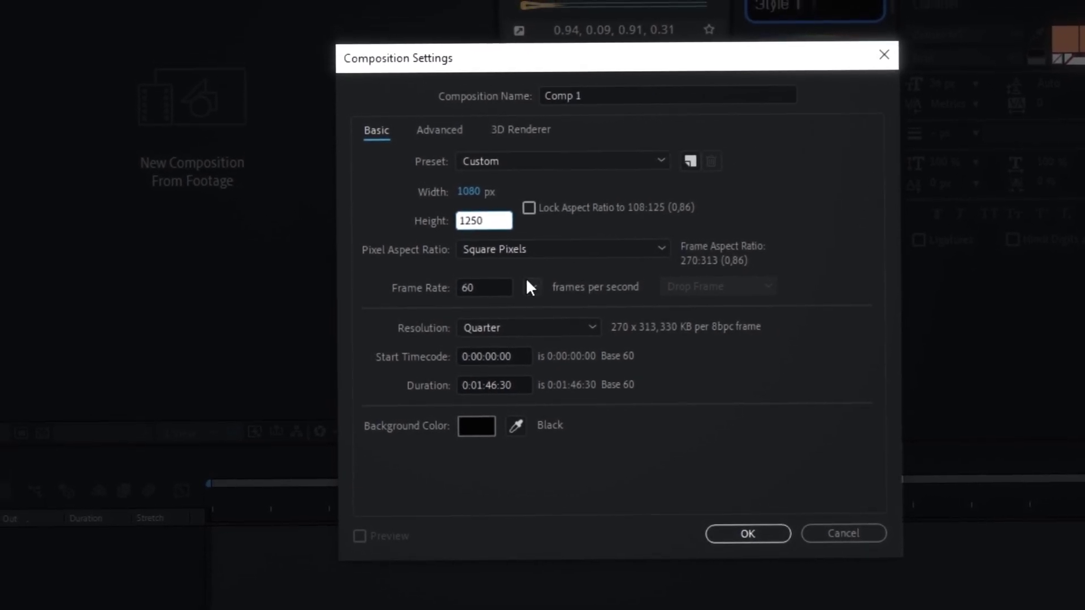
key("Tab")
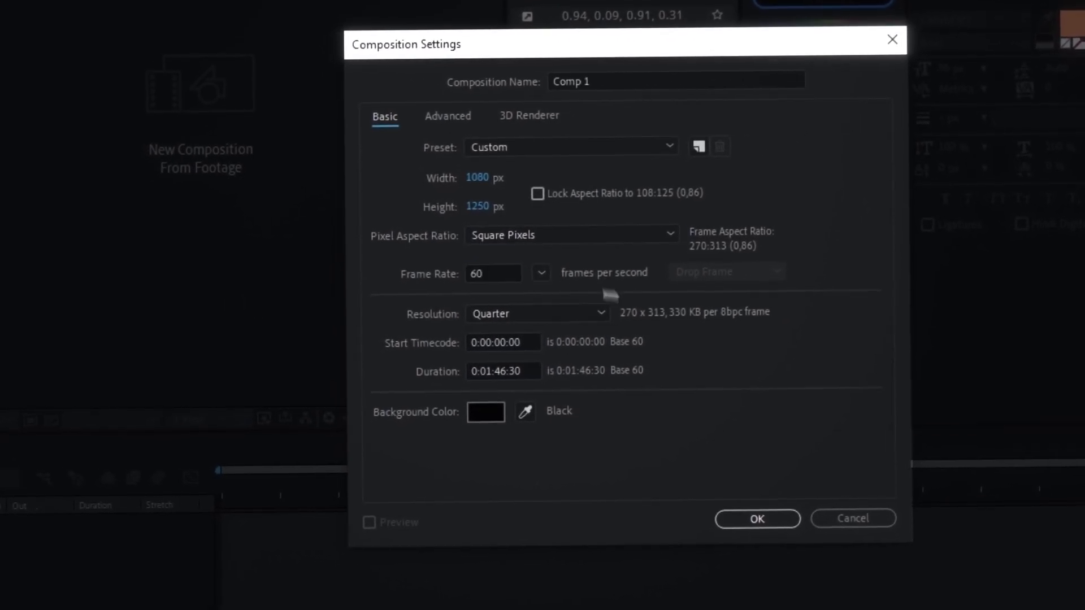
left_click(442, 120)
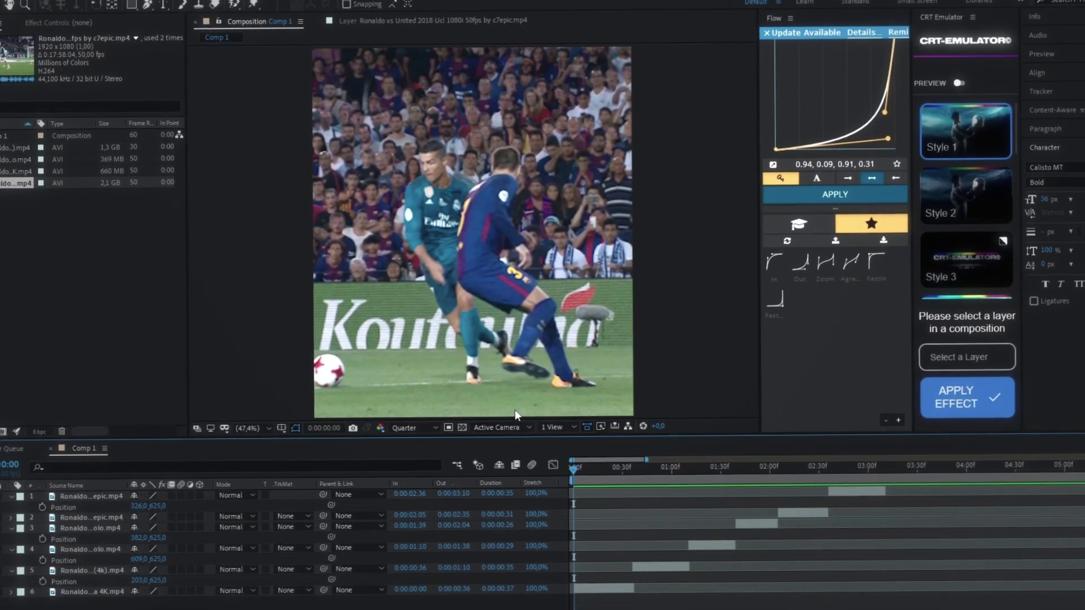
Step: Play through the staggered football clips, checking each one, ending on the top clip
key("space")
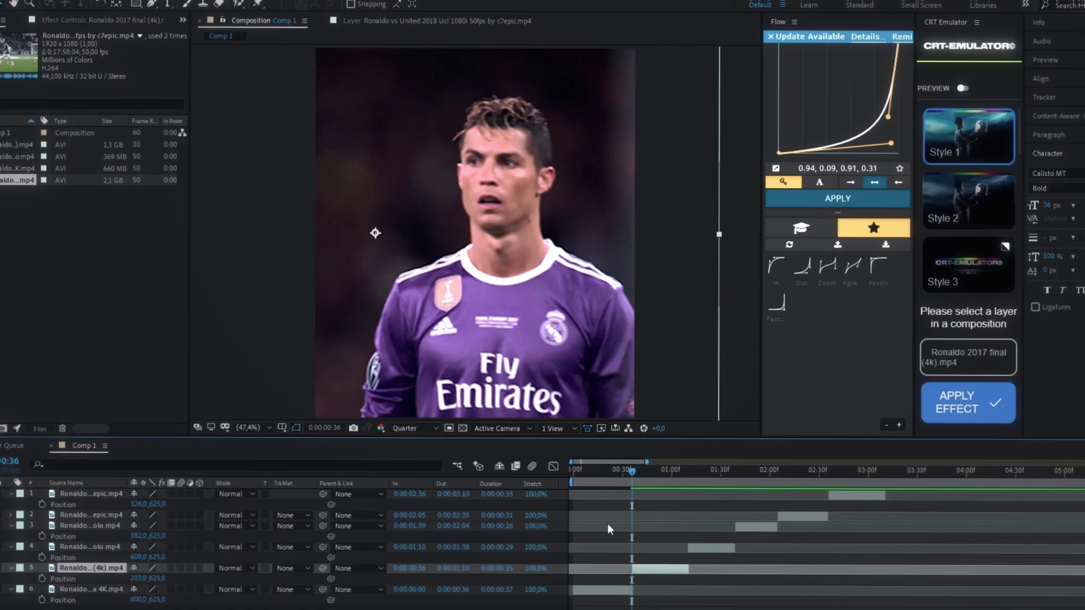
left_click(157, 555)
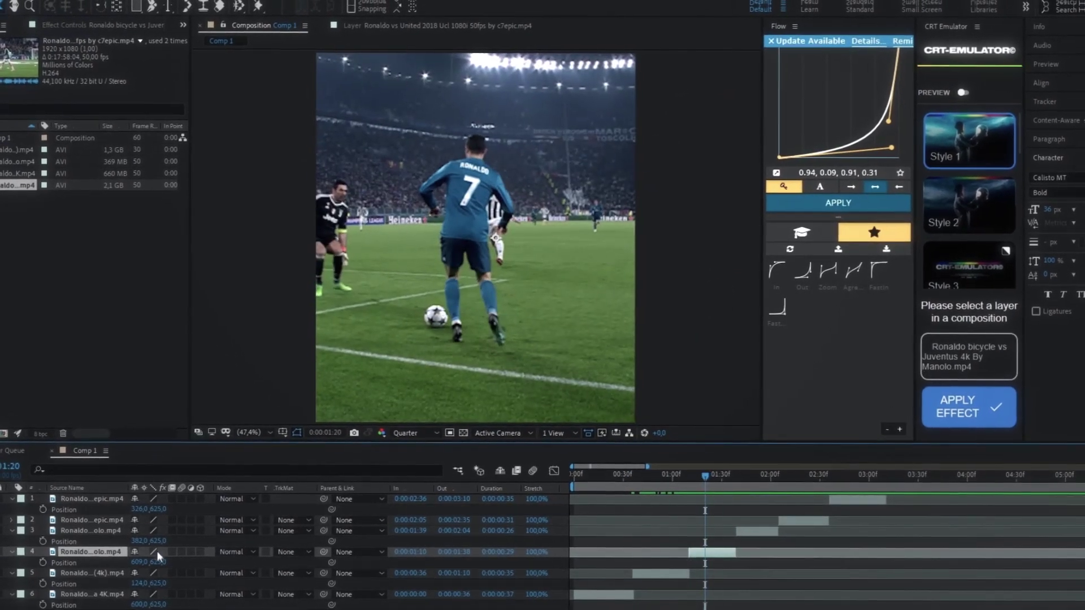
key("ctrl+Up")
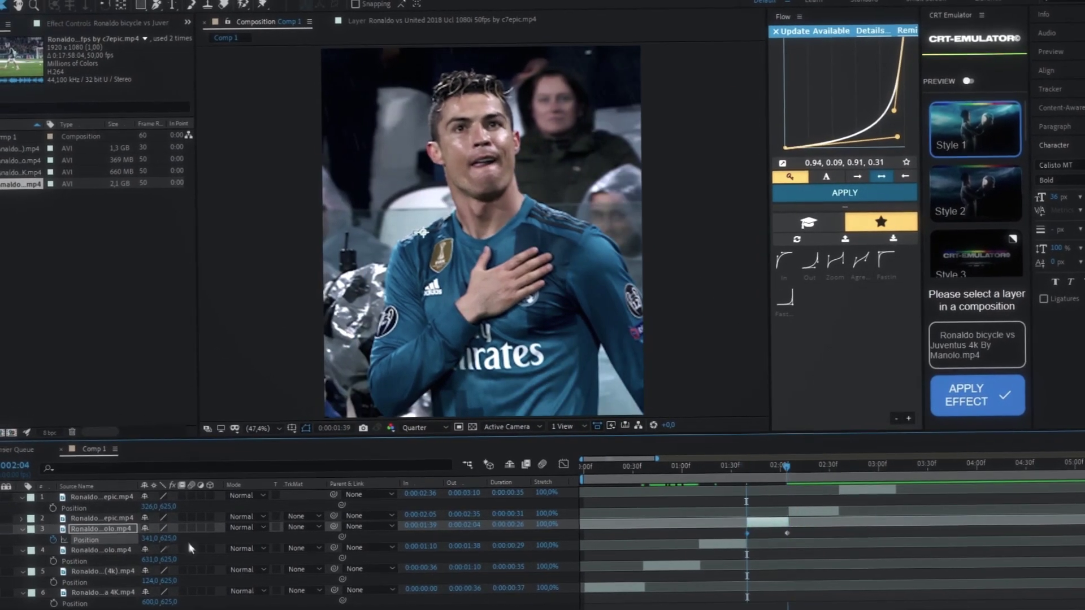
key("ctrl+Up")
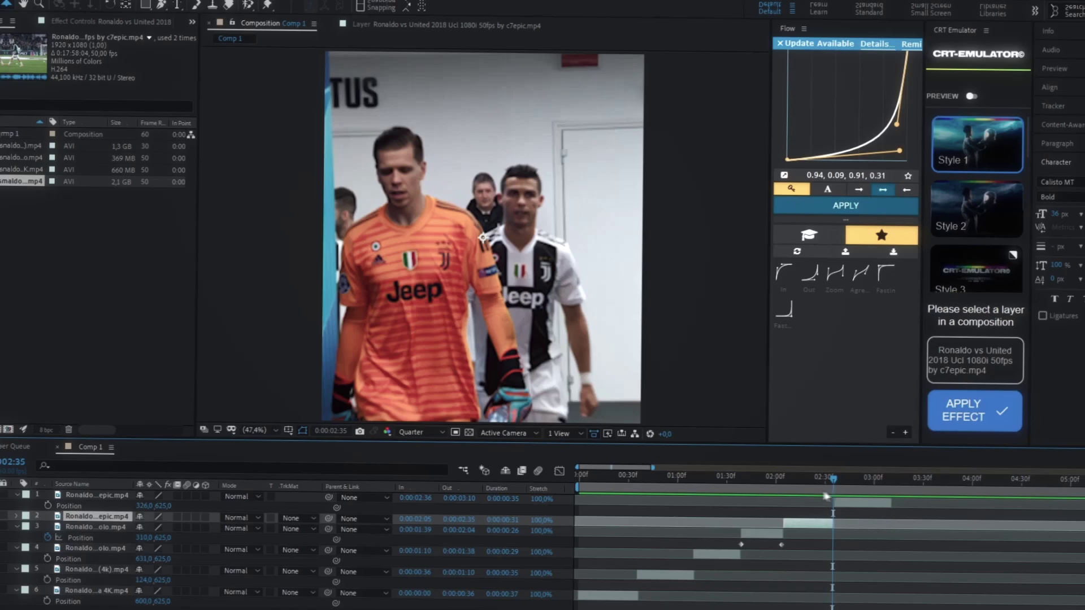
key("ctrl+Up")
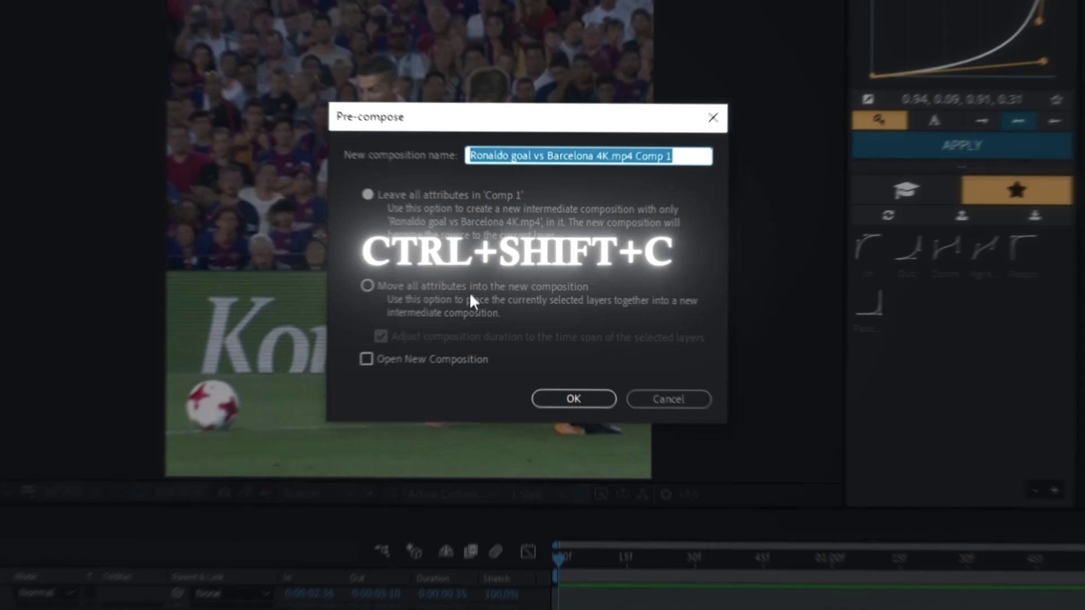
Step: Pre-compose the clips, moving all attributes into each new precomp
left_click(469, 289)
left_click(574, 399)
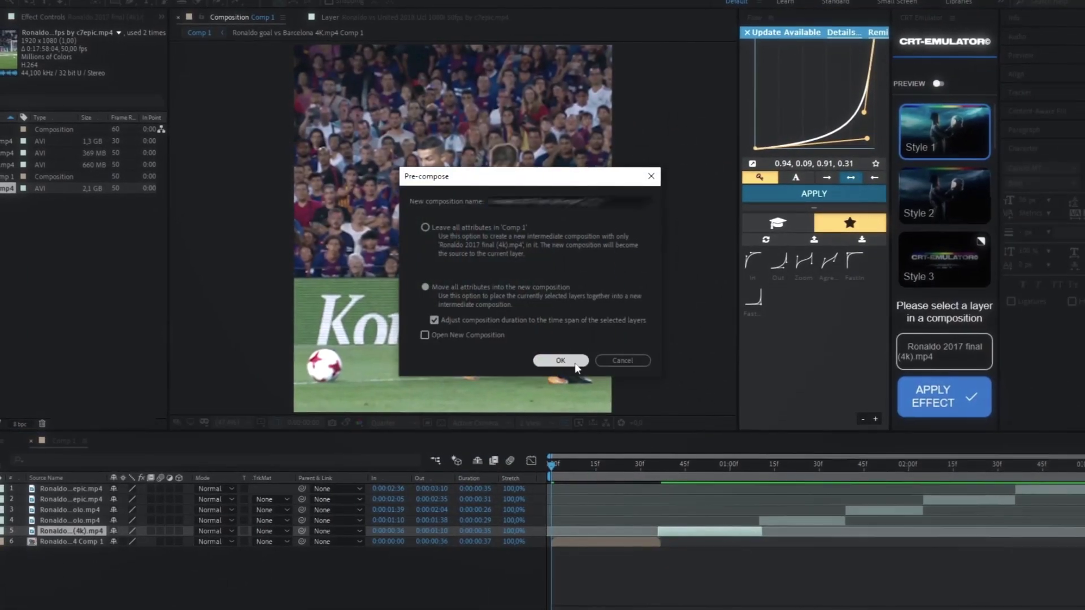
left_click(574, 363)
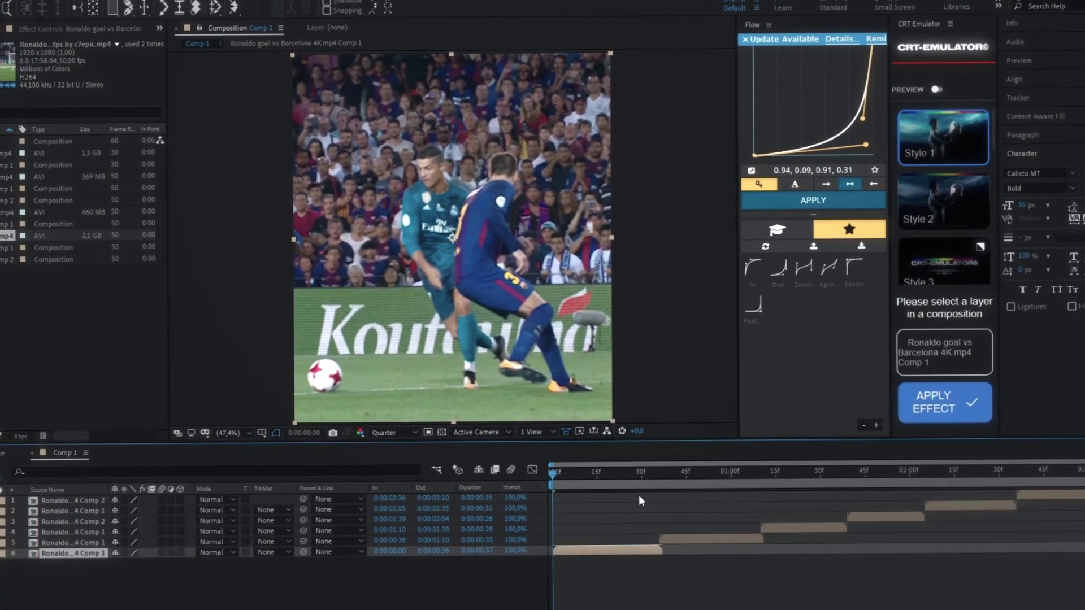
Step: Apply Twixtor Pro to the first clip's precomp layer
left_click(611, 536)
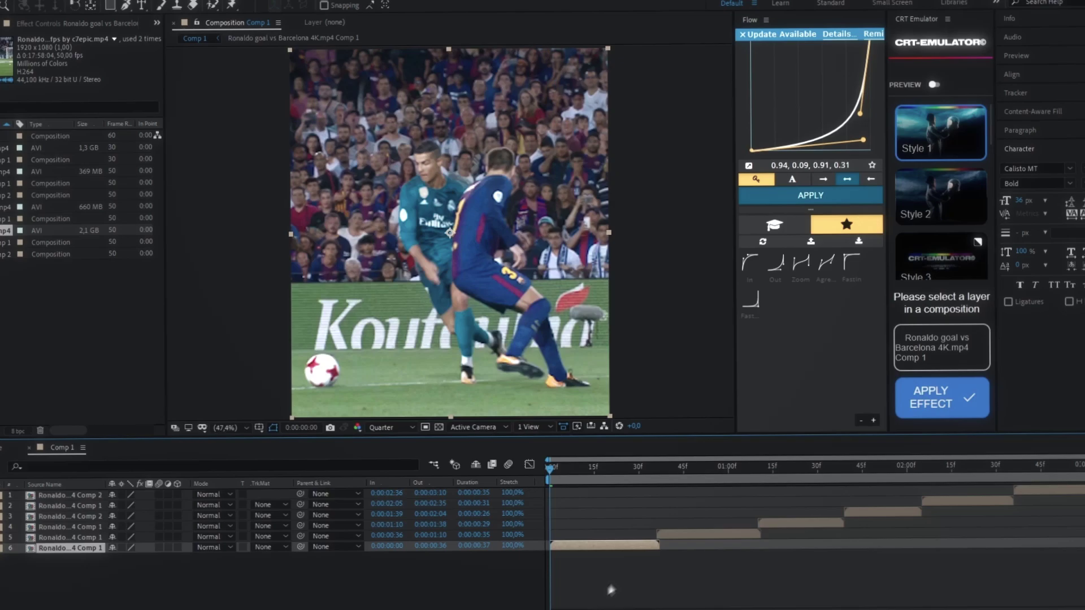
key("ctrl+space")
type("twi")
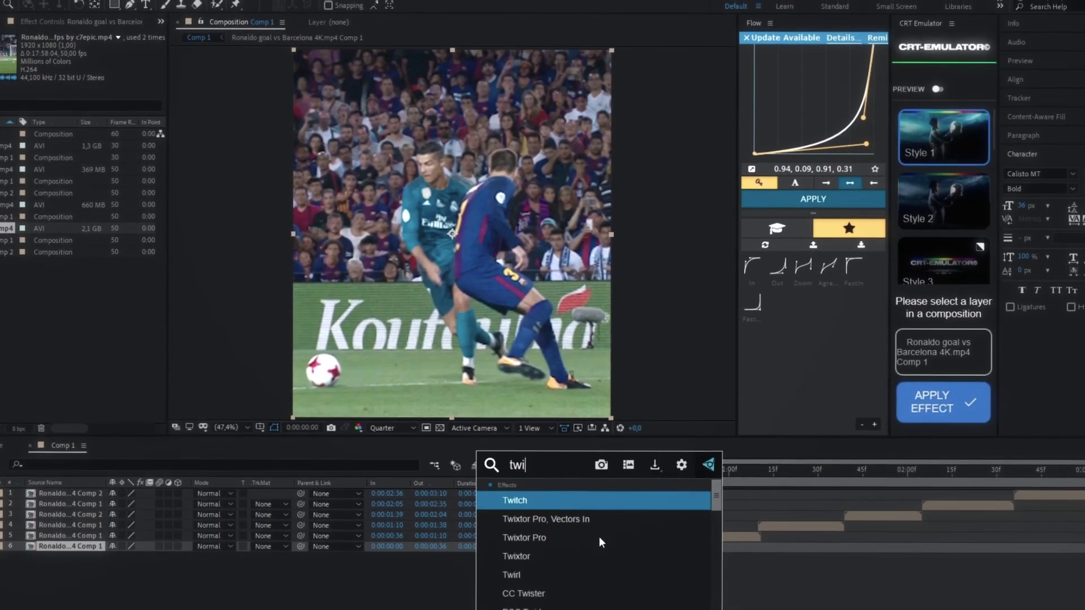
type("x")
left_click(604, 525)
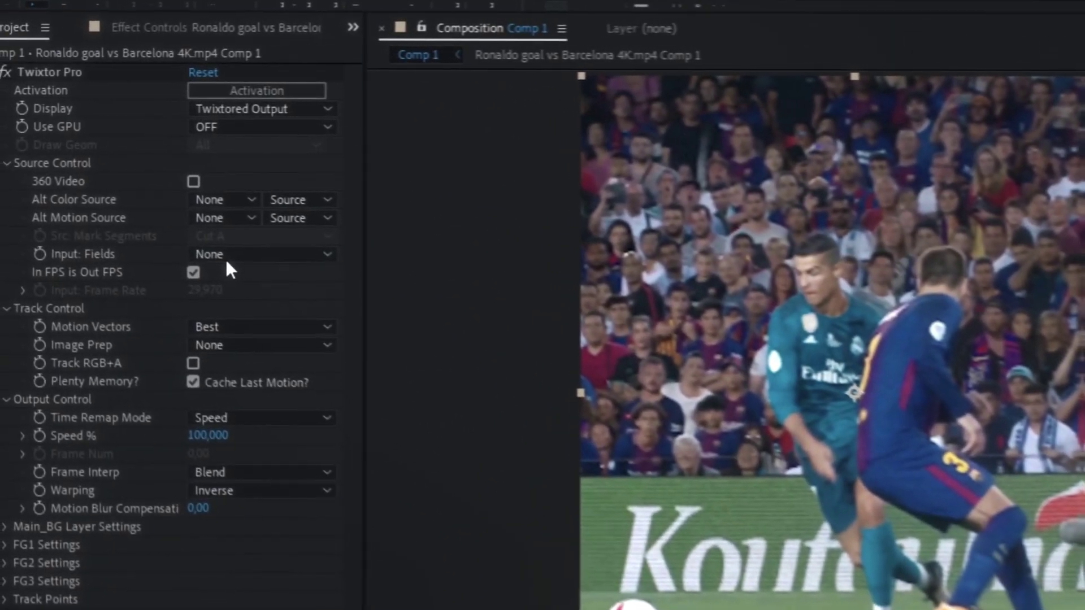
Step: Set Twixtor Speed % to 200 and keyframe it between frame 20 and about frame 36
left_click(138, 266)
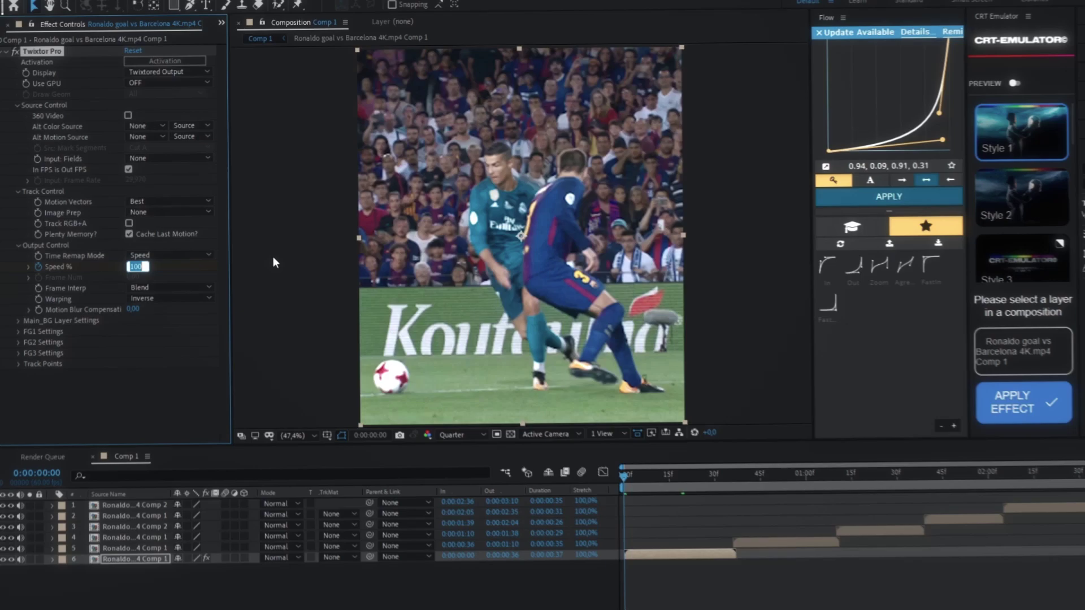
type("200")
key("Return")
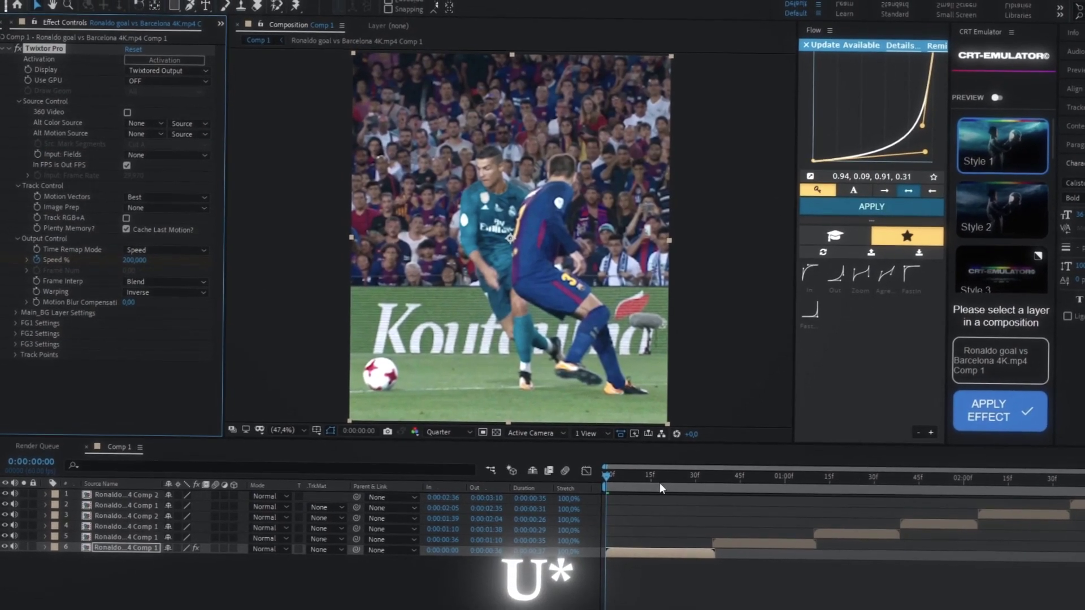
left_click(665, 474)
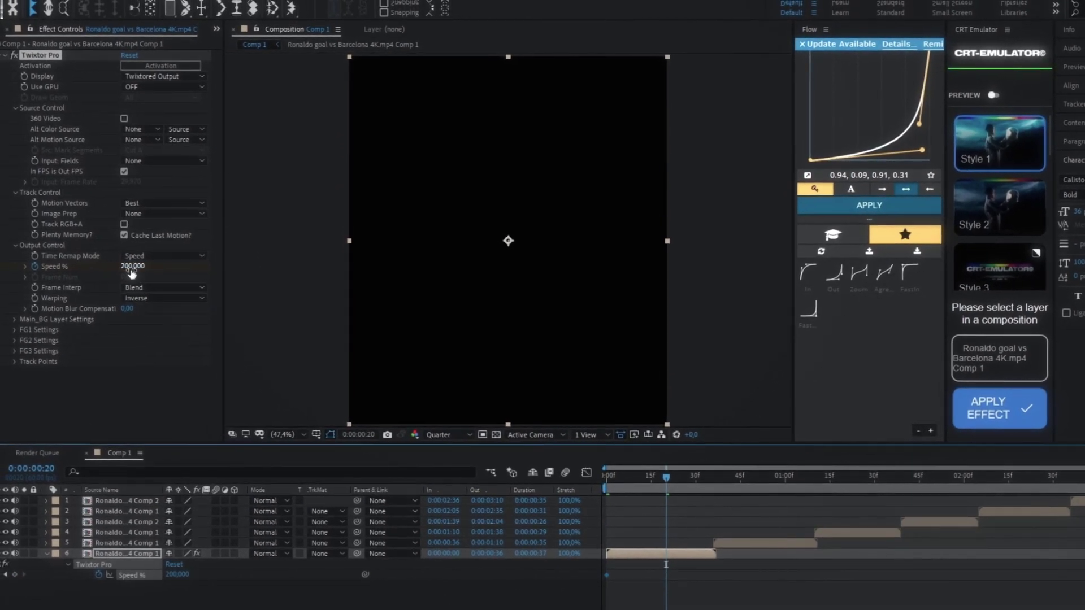
left_click_drag(711, 467, 718, 466)
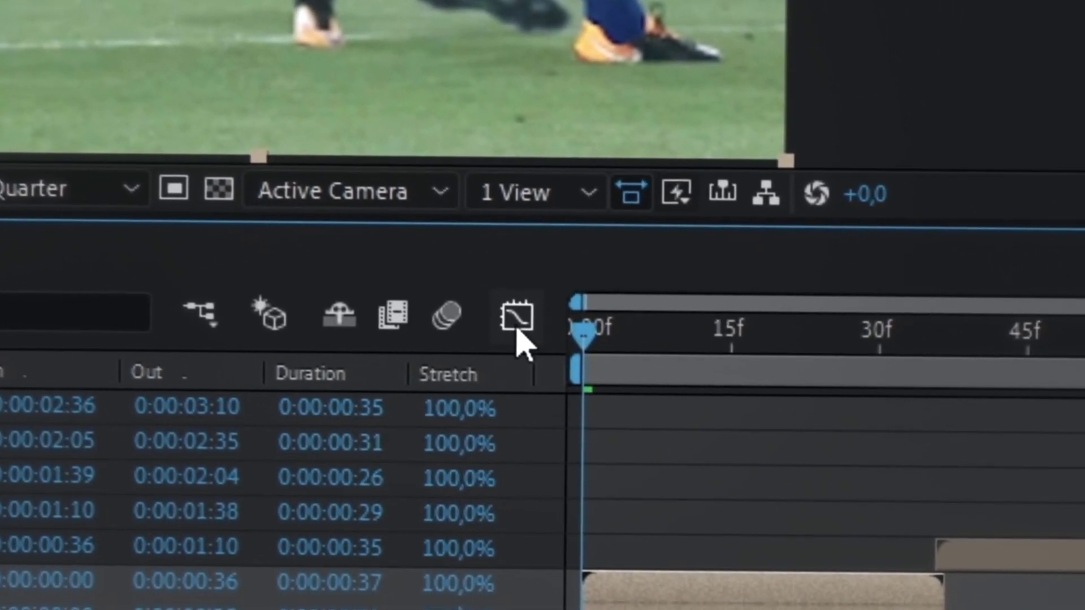
Step: Ease all Twixtor speed keyframes in the Graph Editor, steepening the drop and the final climb
left_click(548, 394)
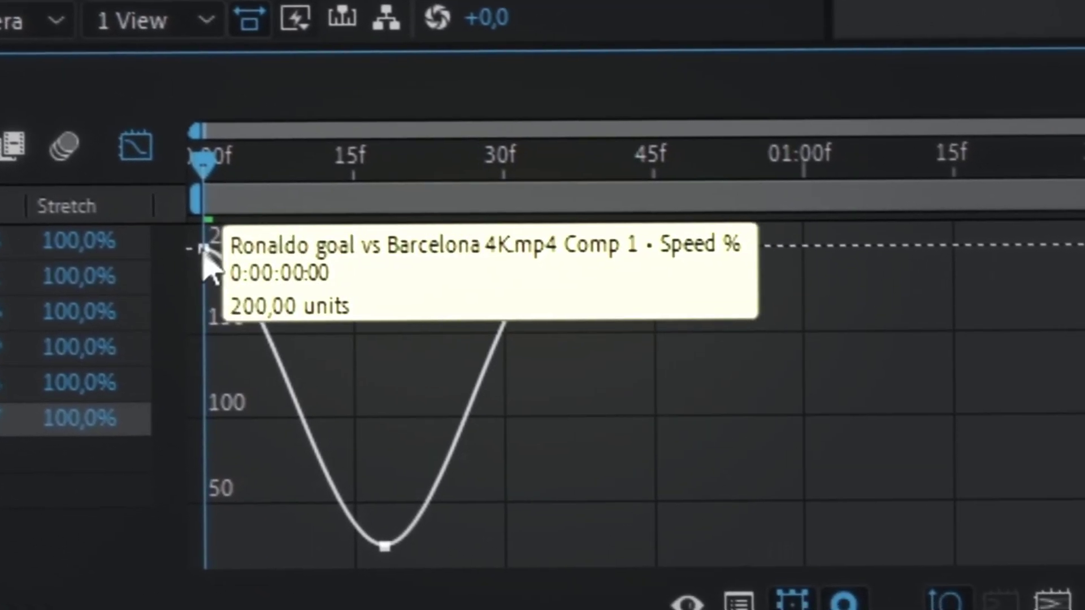
key("ctrl+a")
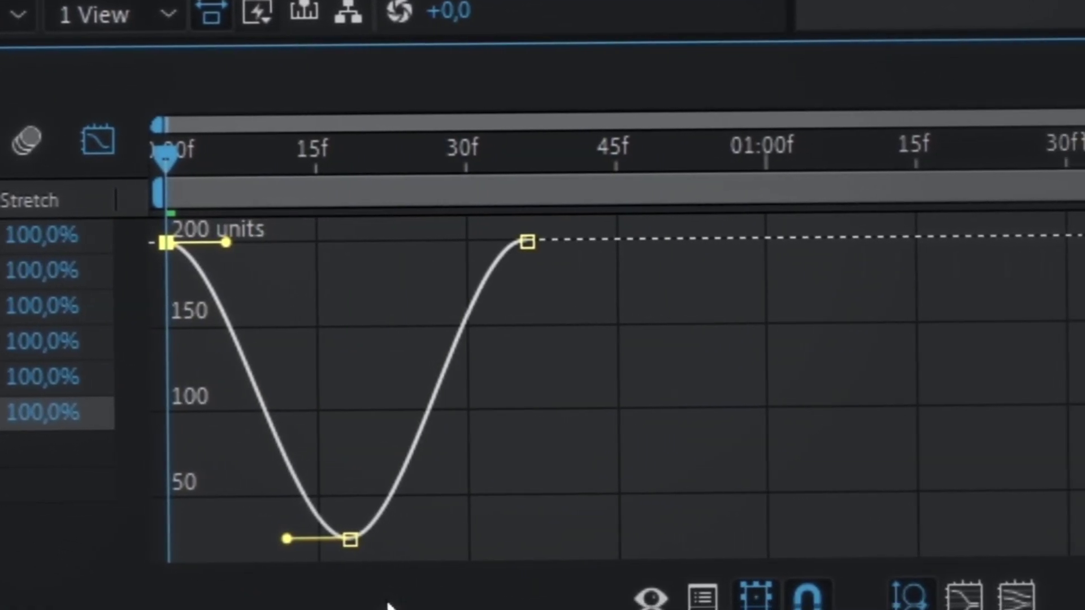
left_click_drag(270, 226, 178, 409)
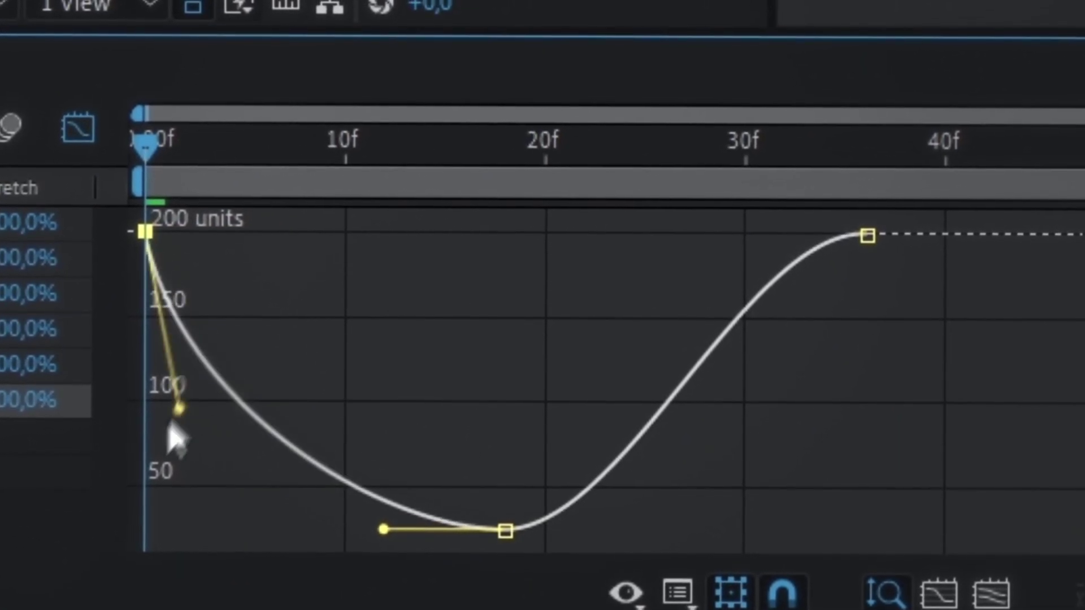
left_click_drag(624, 529, 836, 509)
left_click_drag(753, 231, 860, 398)
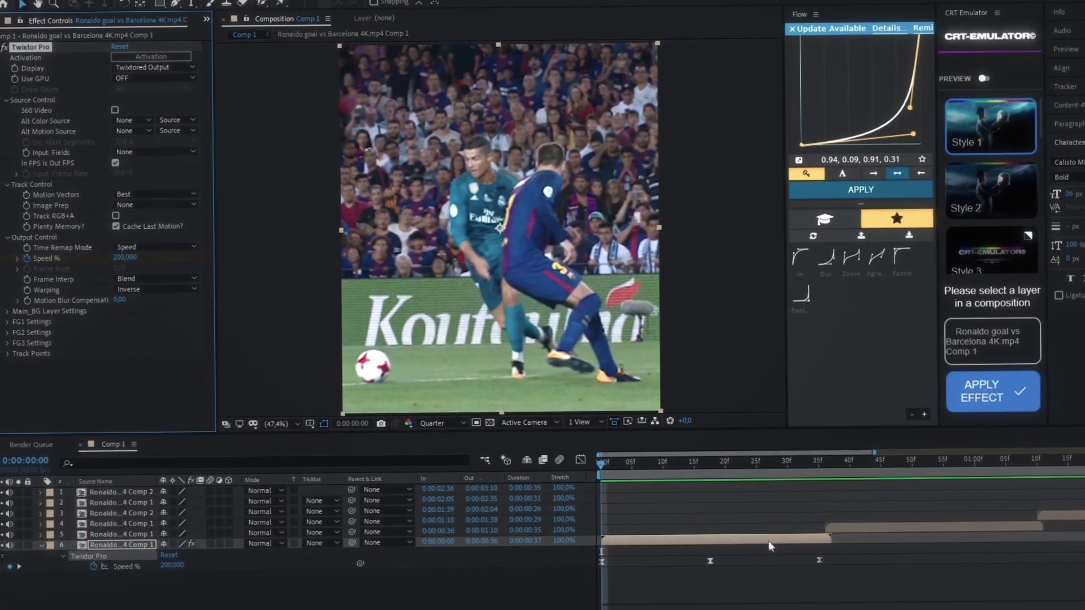
Step: Paste the Twixtor Speed ramp onto the bicycle clip and shift it to the clip's end
left_click(839, 542)
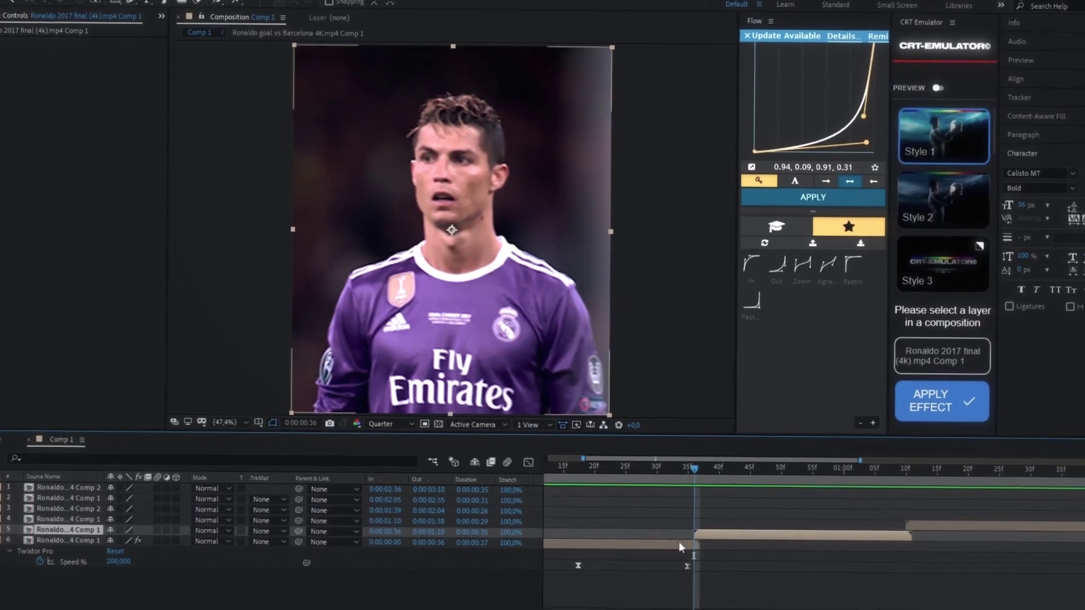
left_click(780, 525)
key("ctrl+v")
key("o")
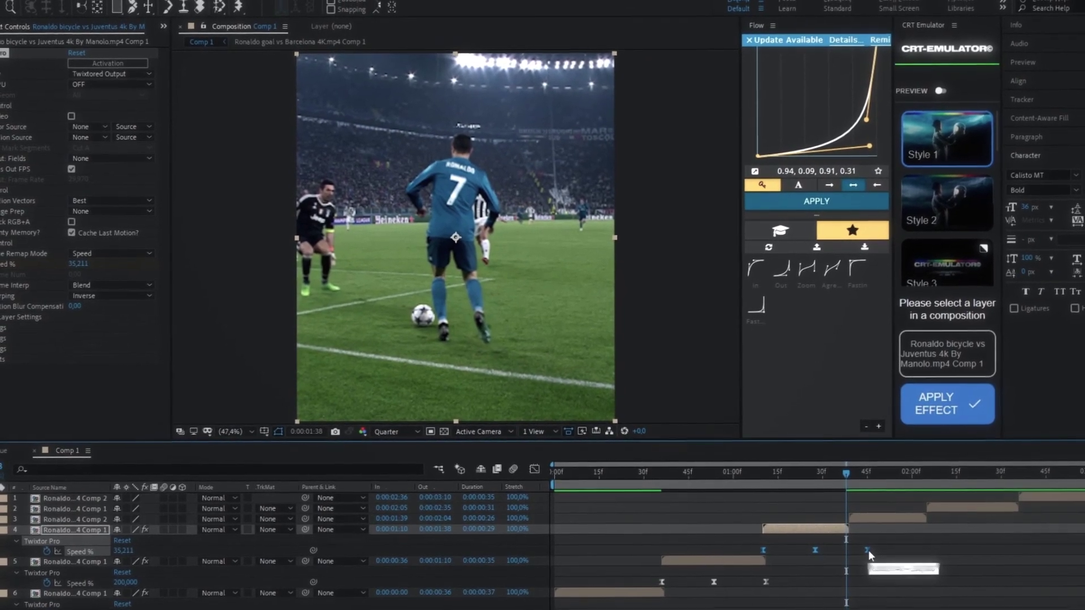
left_click_drag(867, 550, 842, 556)
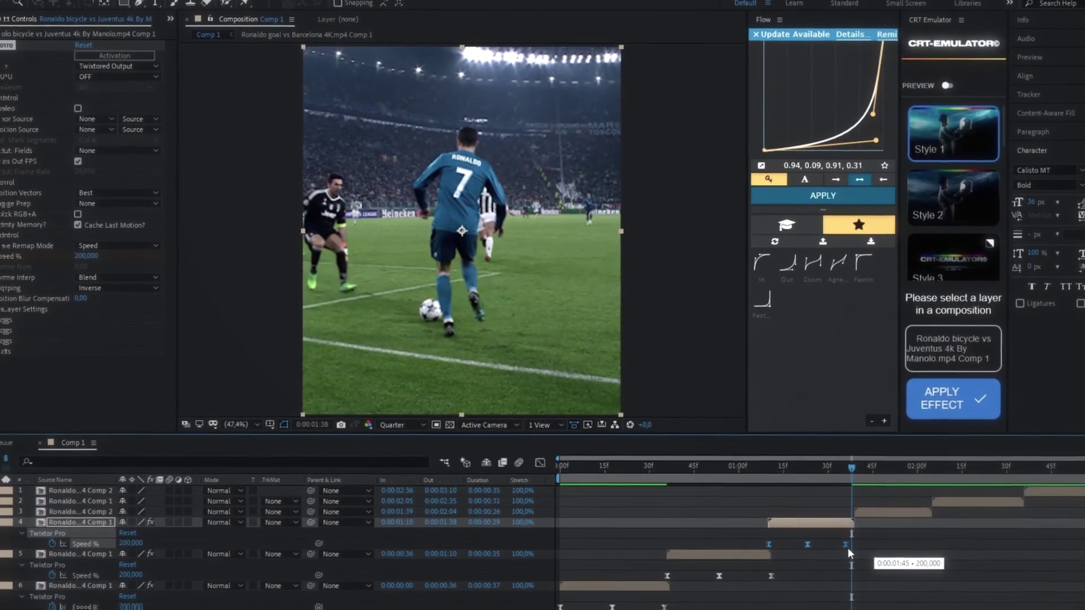
Step: Paste the Twixtor Speed ramp onto the next clip layer at its out point
left_click(870, 520)
key("ctrl+v")
key("o")
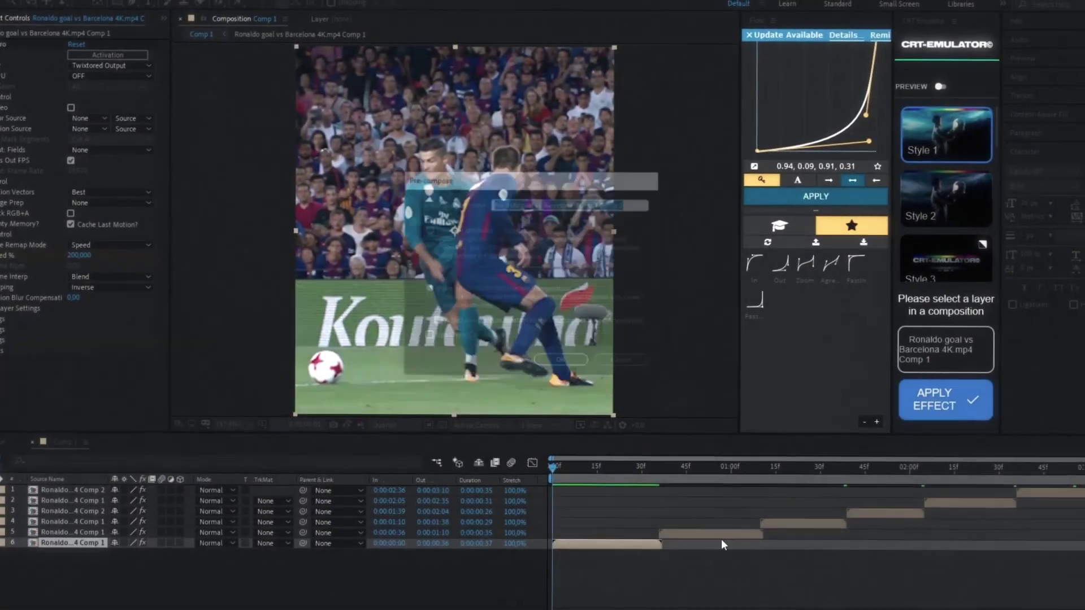
Step: Search 's_blur' and apply S_BlurMoCurves to the first clip layer
left_click(747, 533)
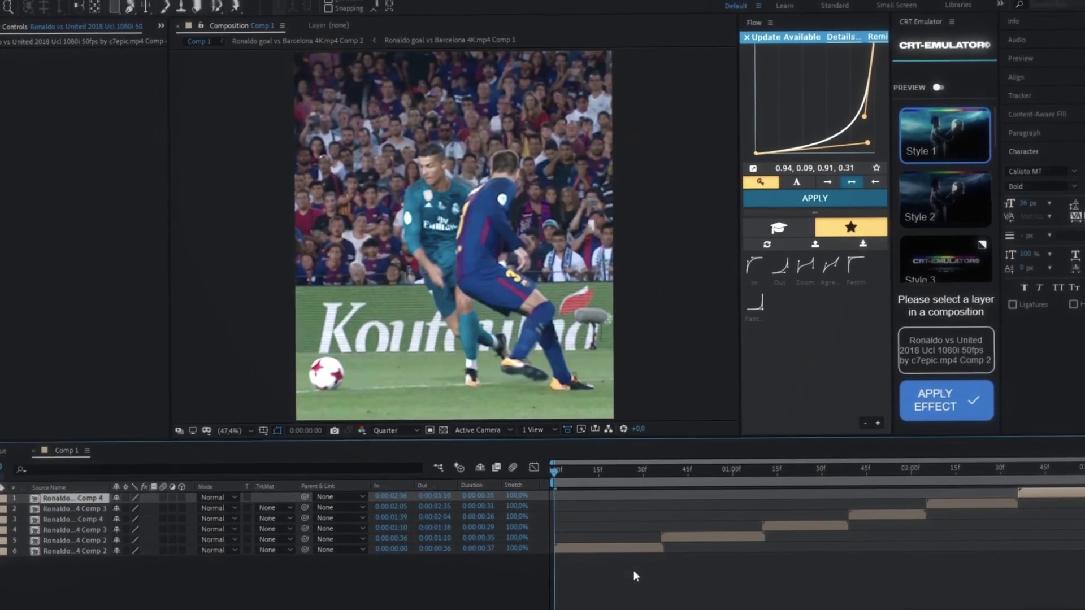
left_click(638, 541)
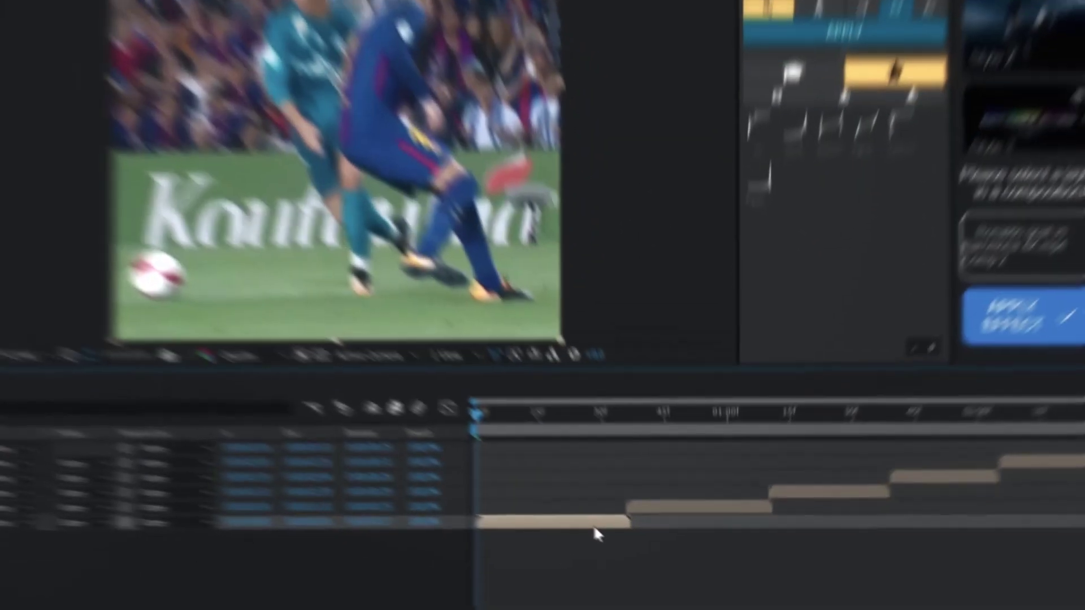
key("ctrl+space")
type("s_blur")
key("Down")
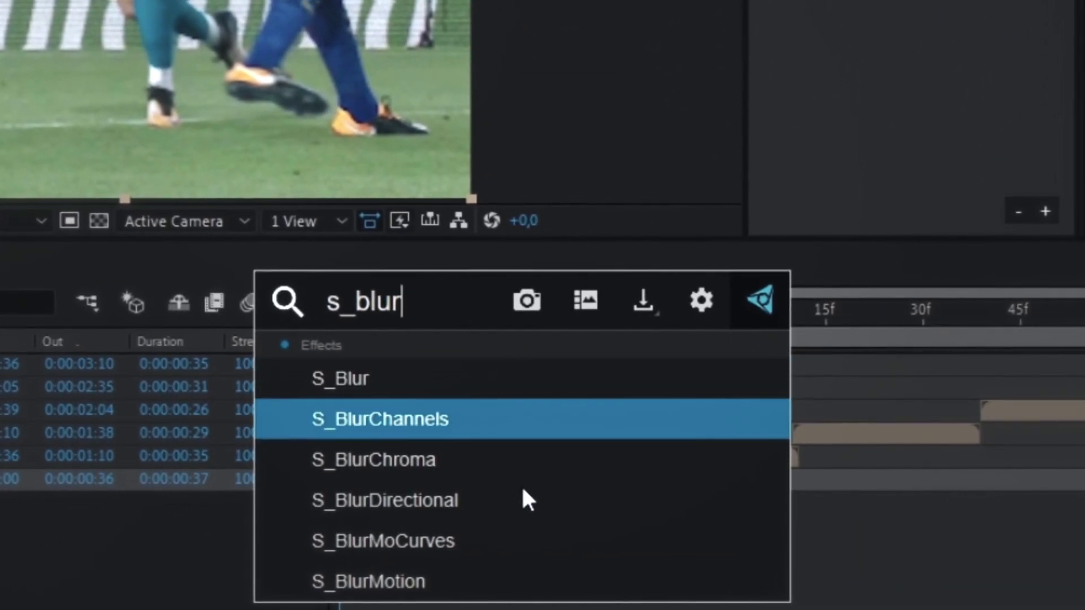
key("Down")
key("Down")
key("Down")
key("Return")
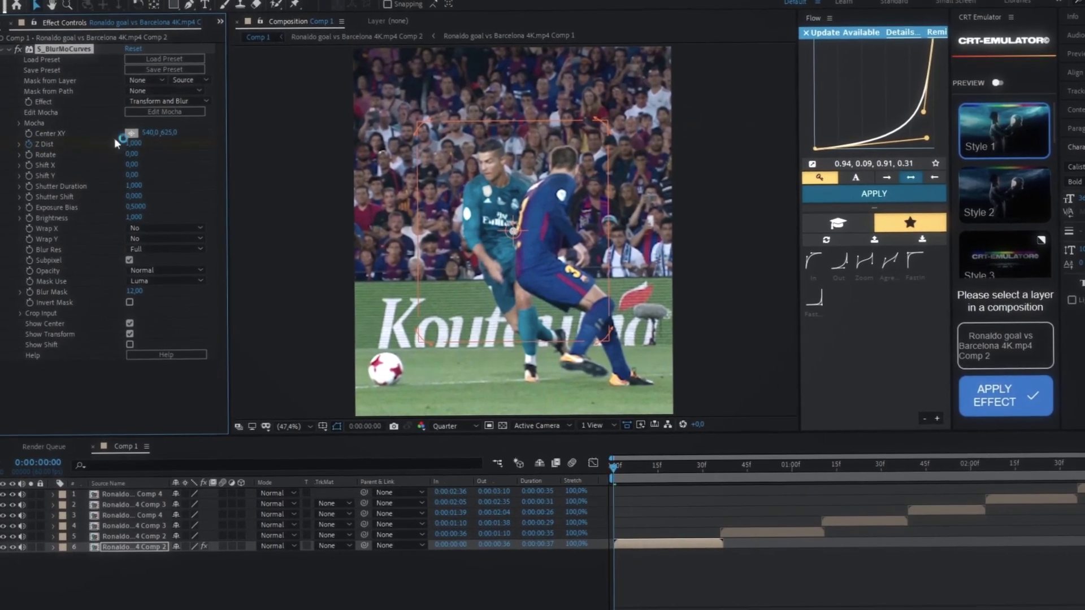
Step: Preview the zoom blur transition and inspect the Z Dist keyframes and their curve
key("space")
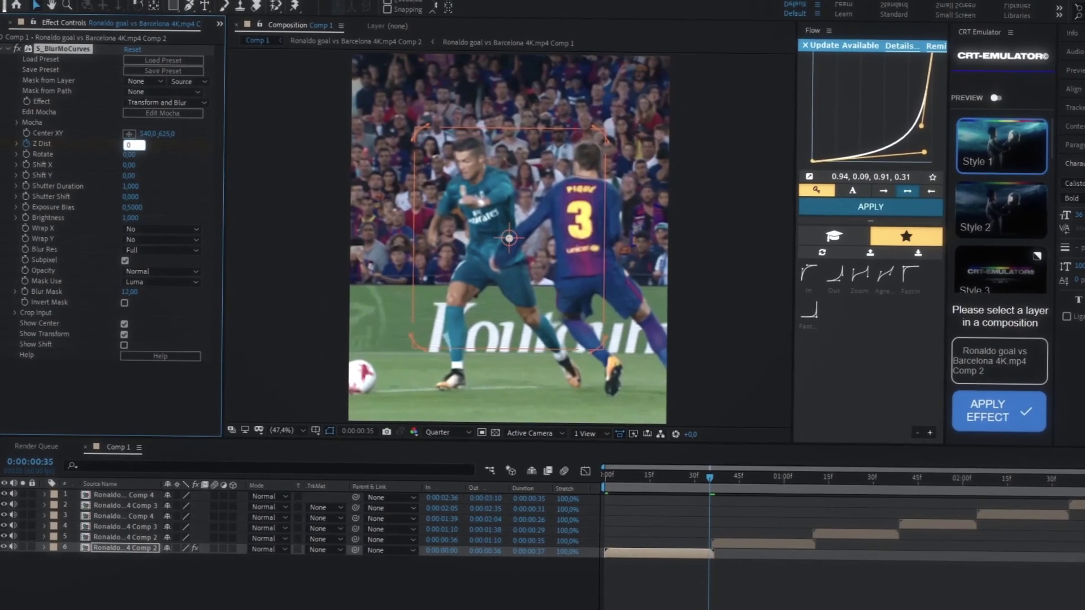
key("space")
key("u")
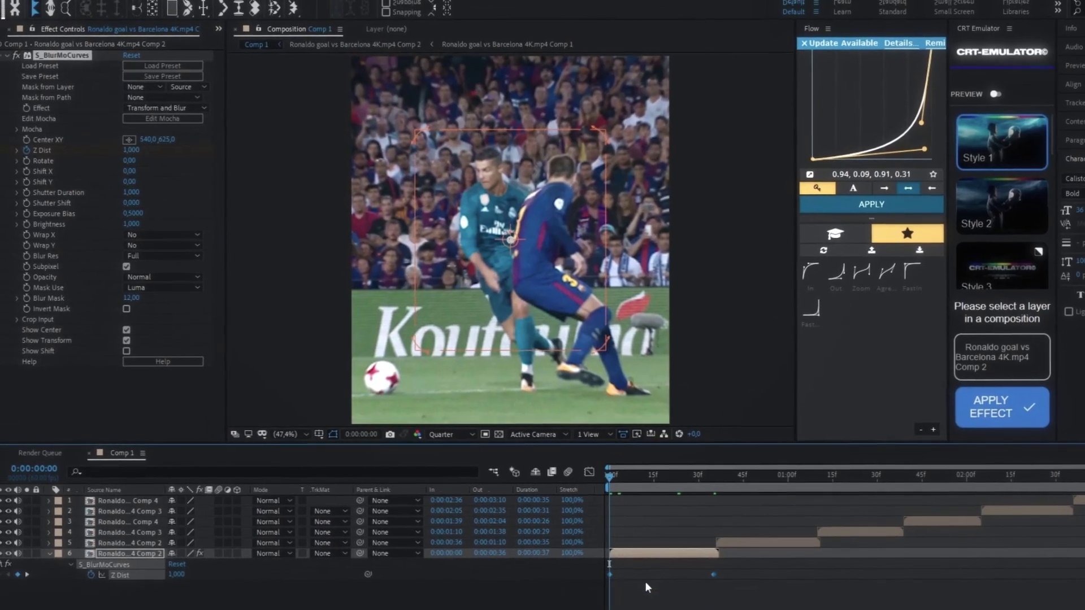
key("shift+F3")
key("k")
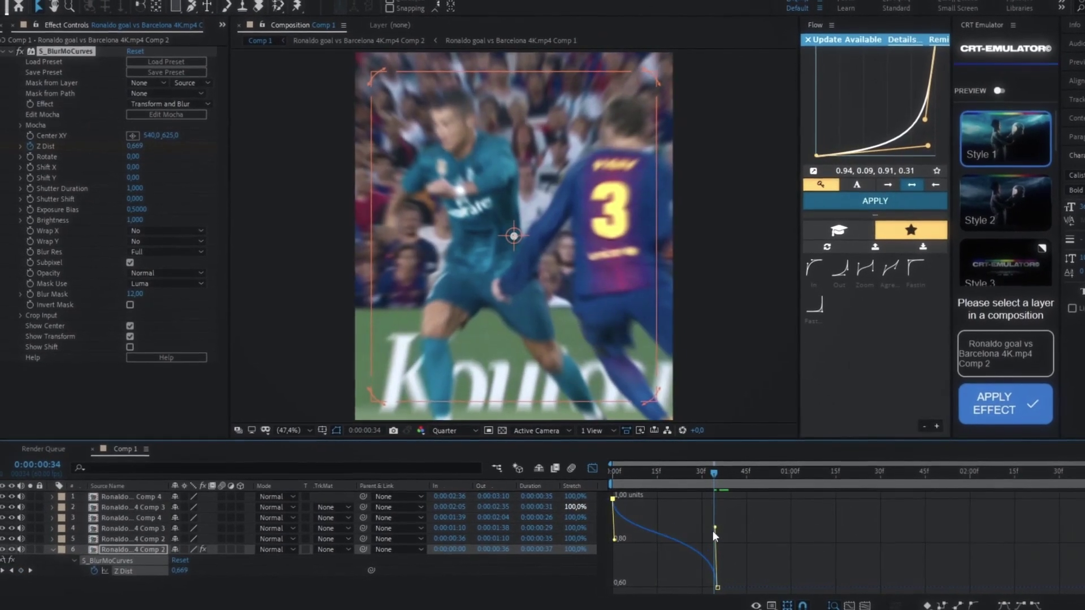
key("space")
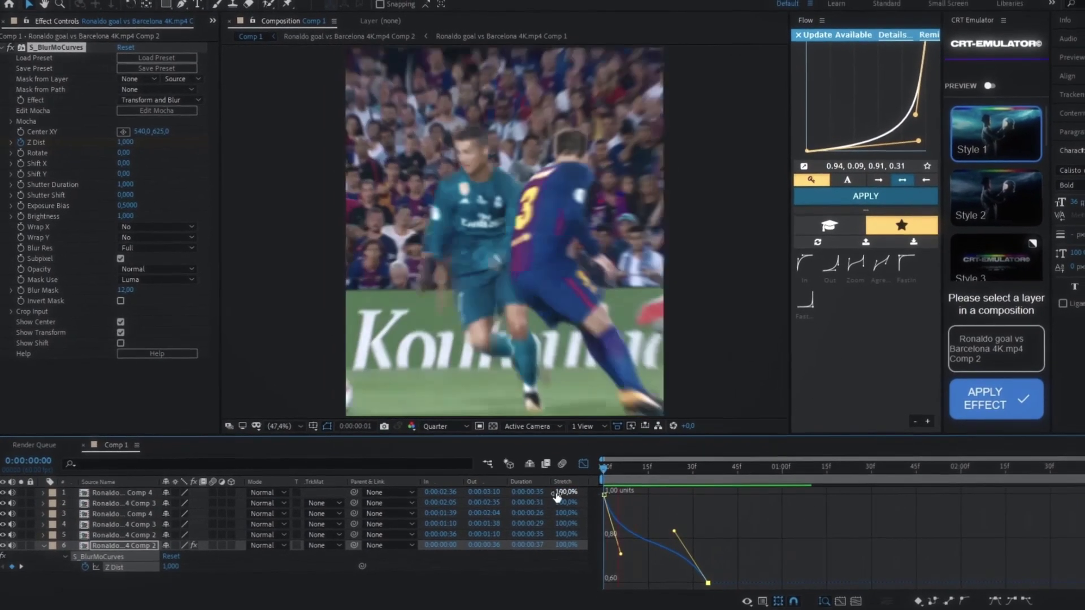
key("shift+F3")
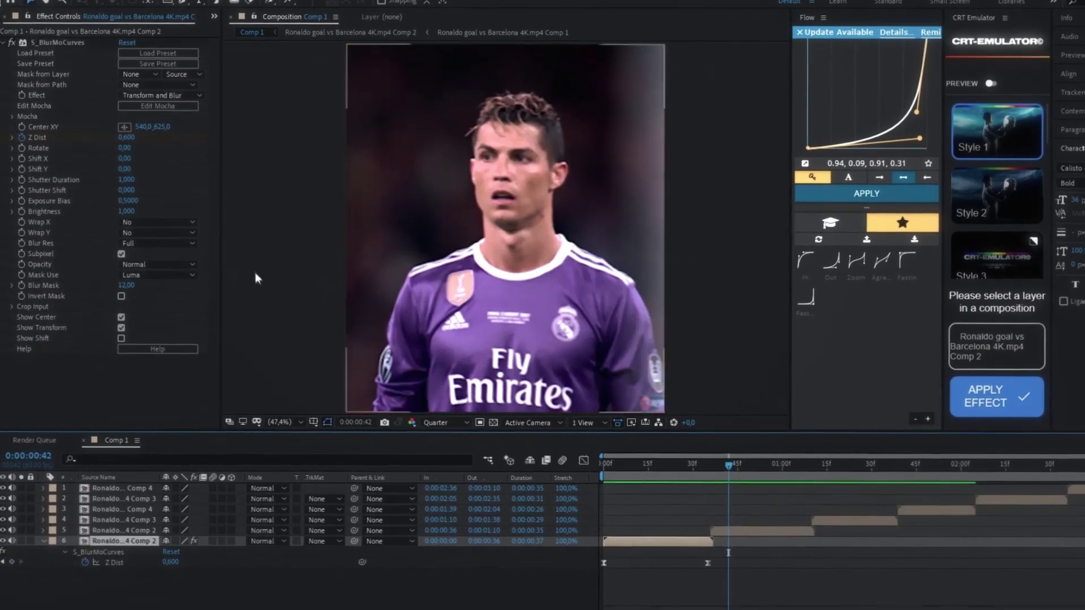
Step: Copy the Z Dist keyframes onto the next clip layer
left_click_drag(678, 540, 821, 566)
left_click(833, 512)
key("ctrl+v")
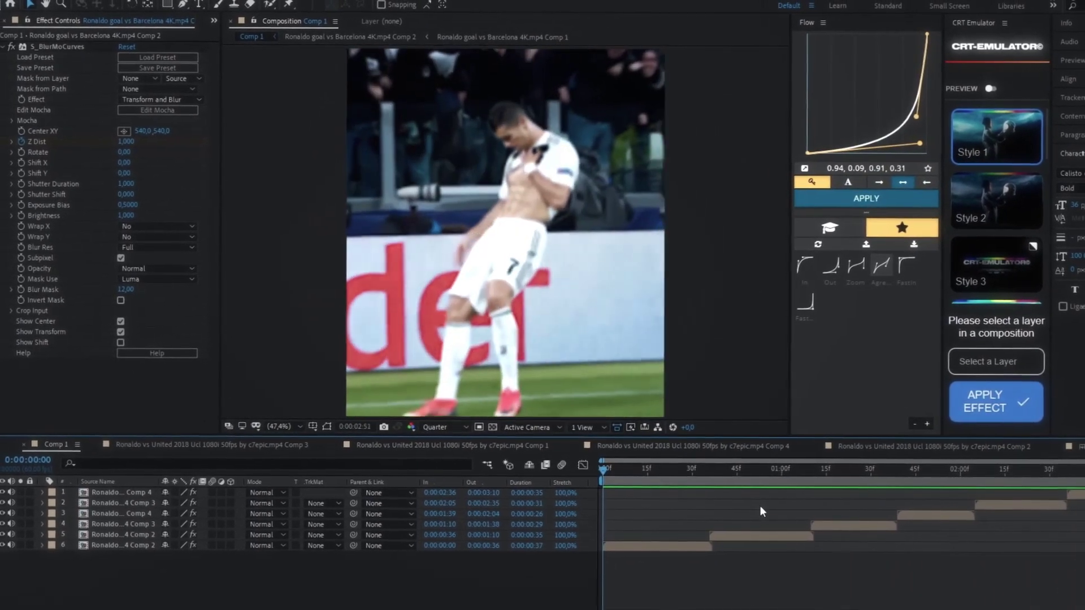
Step: Lower Z Dist to about 0.75 at the first transition and play back the edit
left_click(707, 480)
left_click(177, 571)
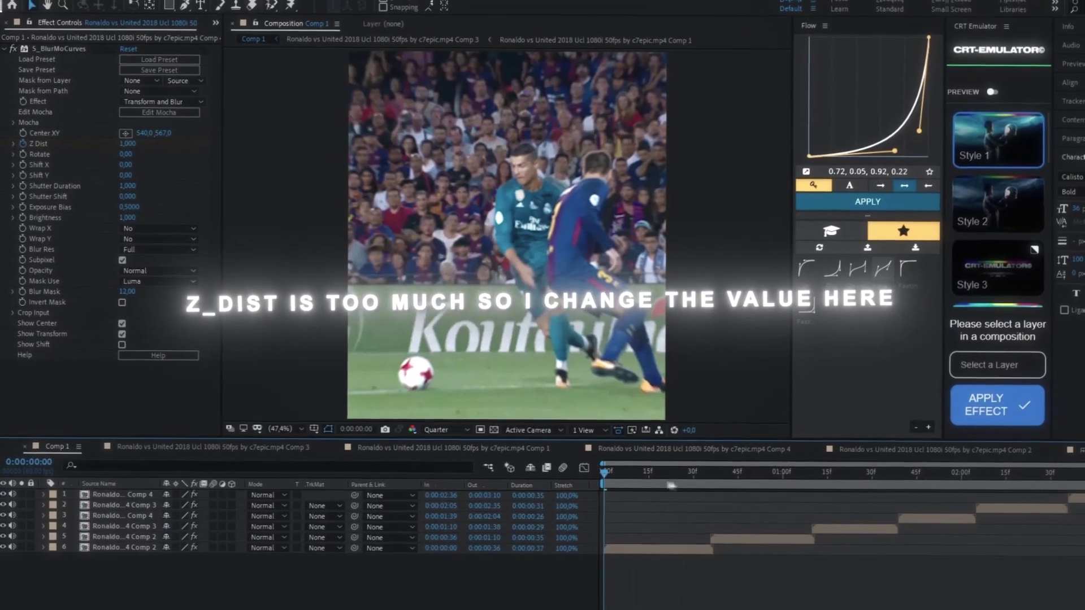
key("space")
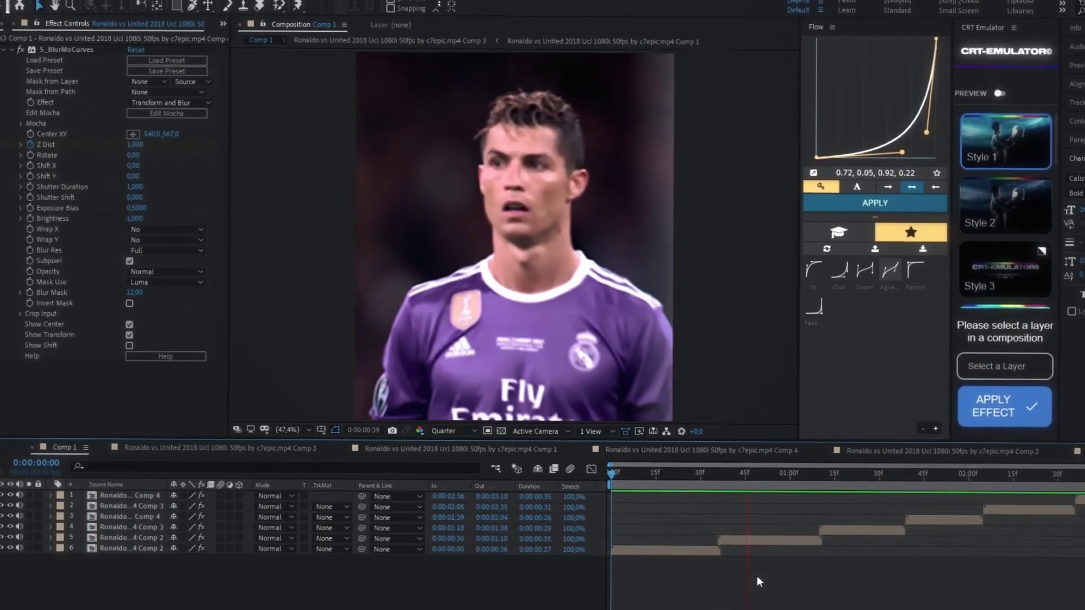
Step: Merge all clip layers into a single precomposition, Pre-comp 1
left_click(756, 575)
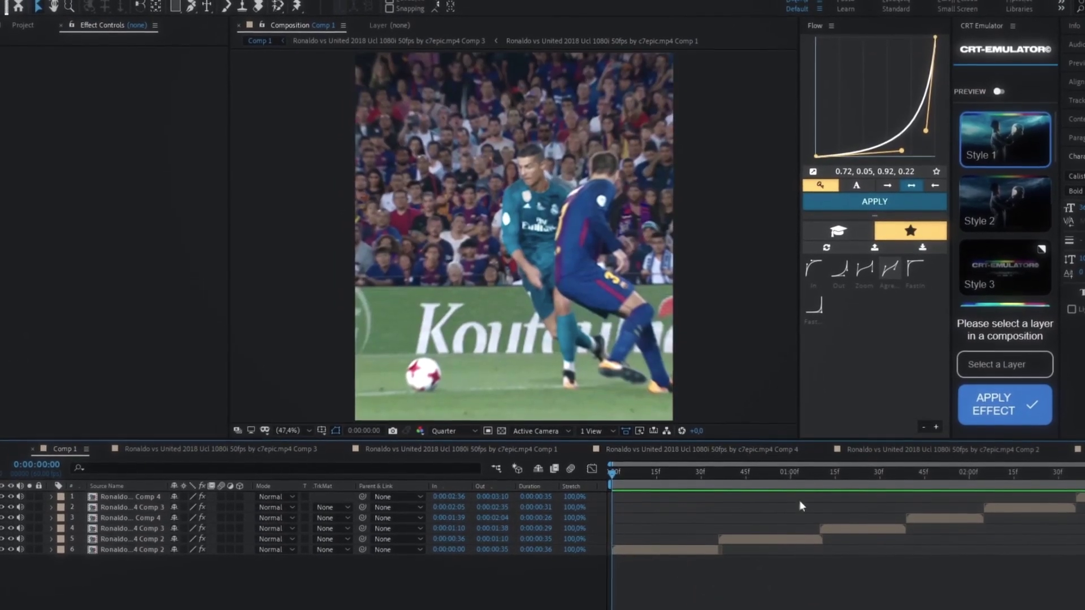
key("ctrl+a")
key("ctrl+shift+c")
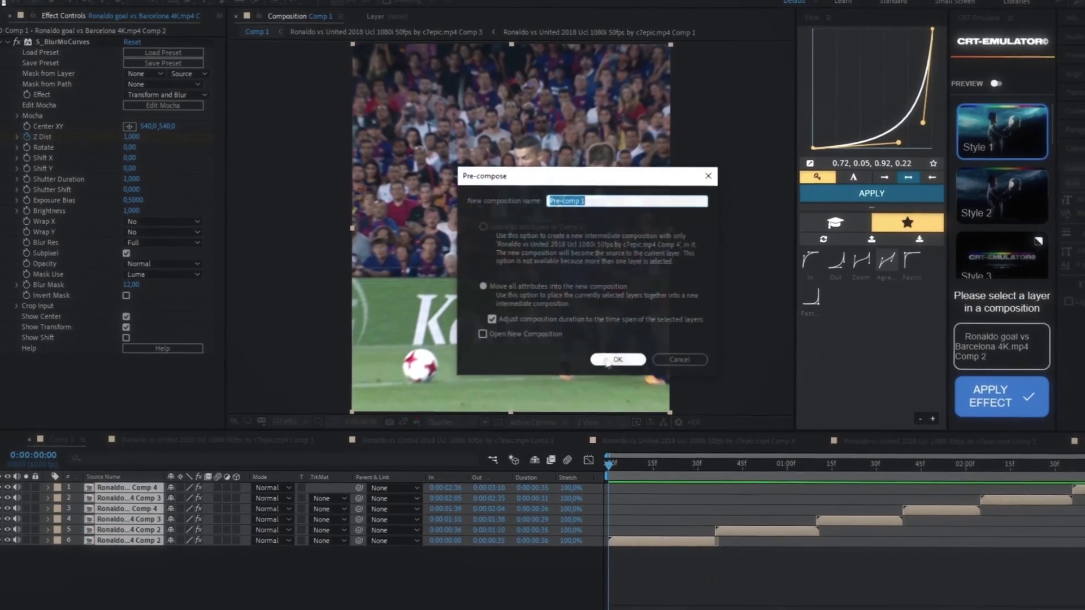
left_click(608, 363)
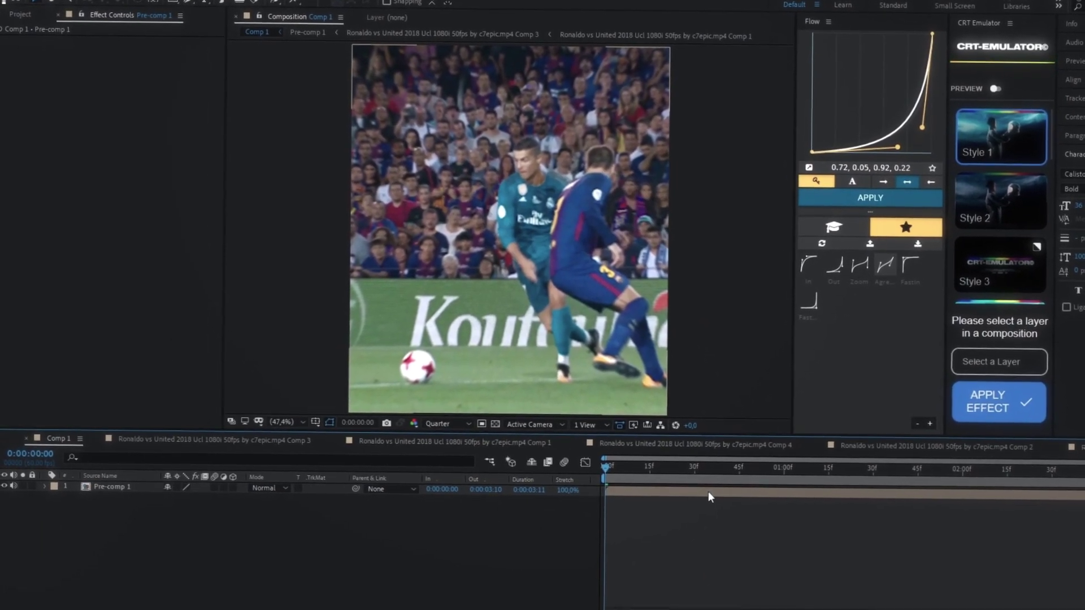
Step: Give Pre-comp 1 S_Shake with Phase 50 and preview the shake
key("ctrl+space")
type("s_sha")
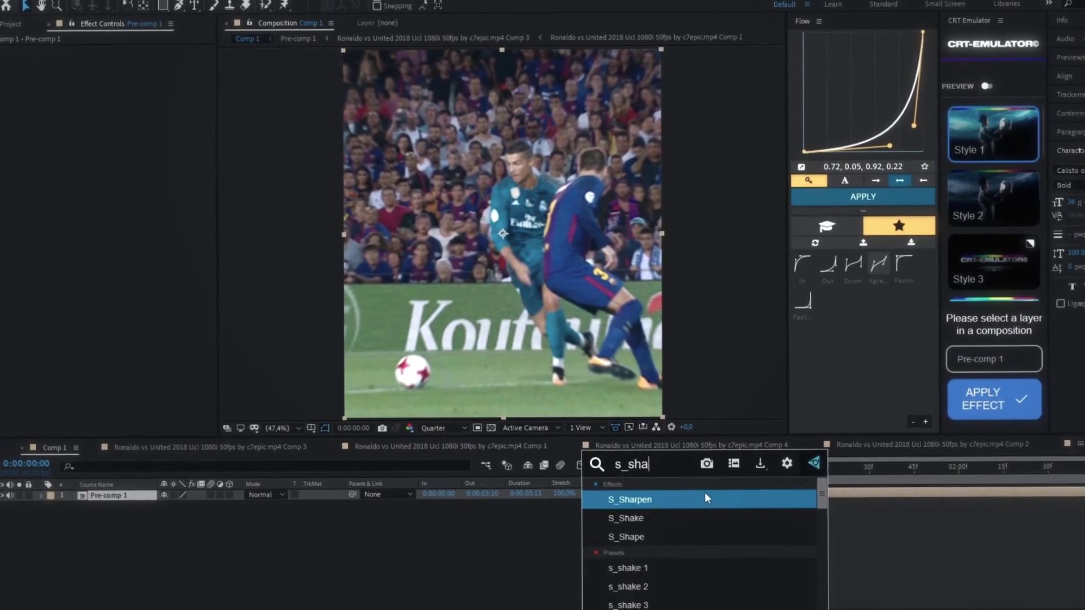
type("ke")
left_click(706, 497)
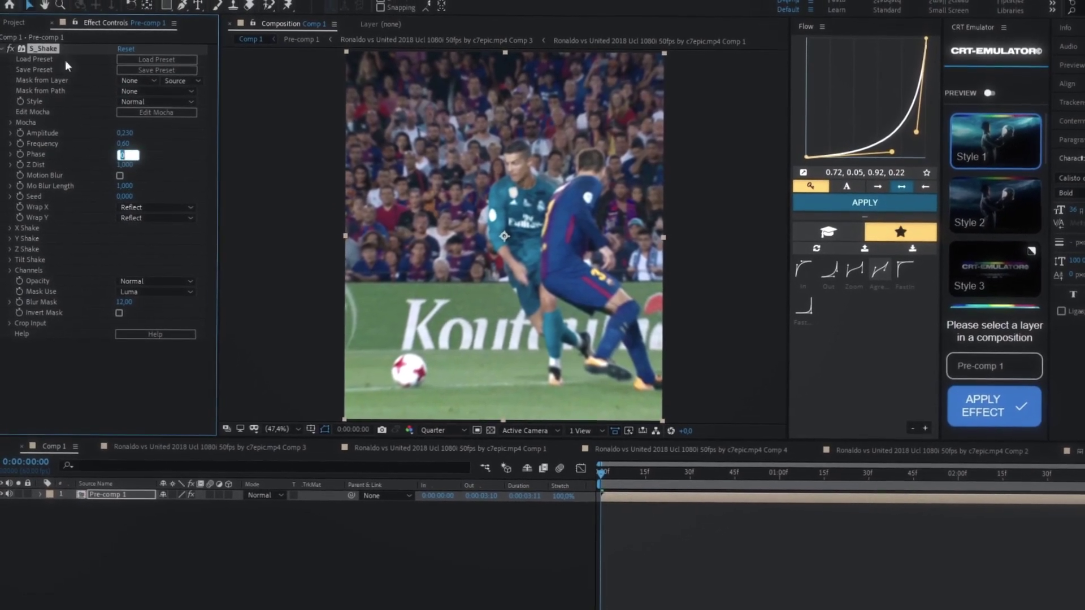
type("50")
key("Return")
key("space")
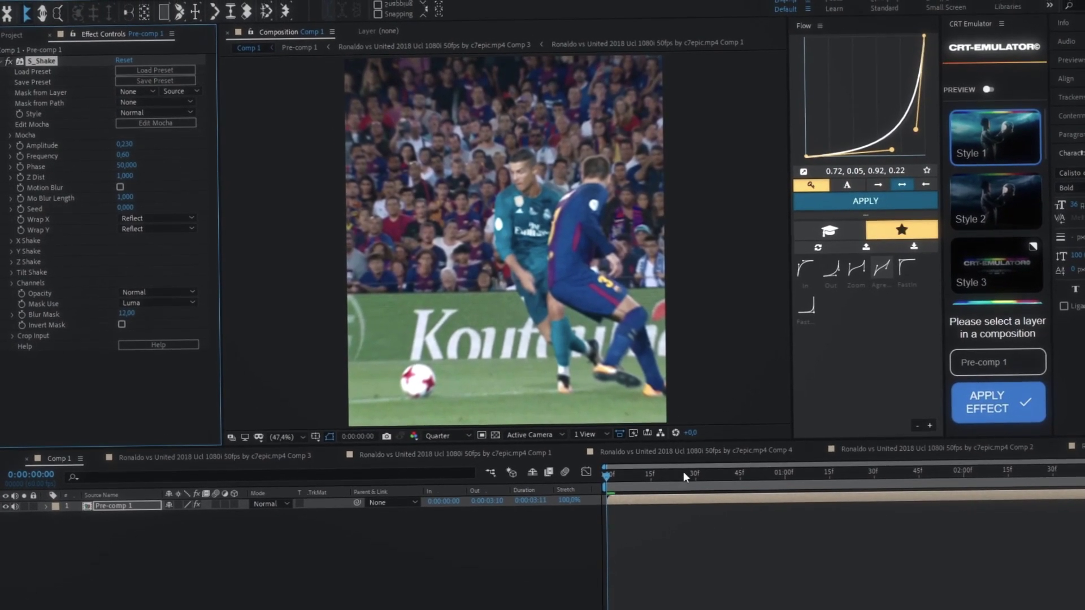